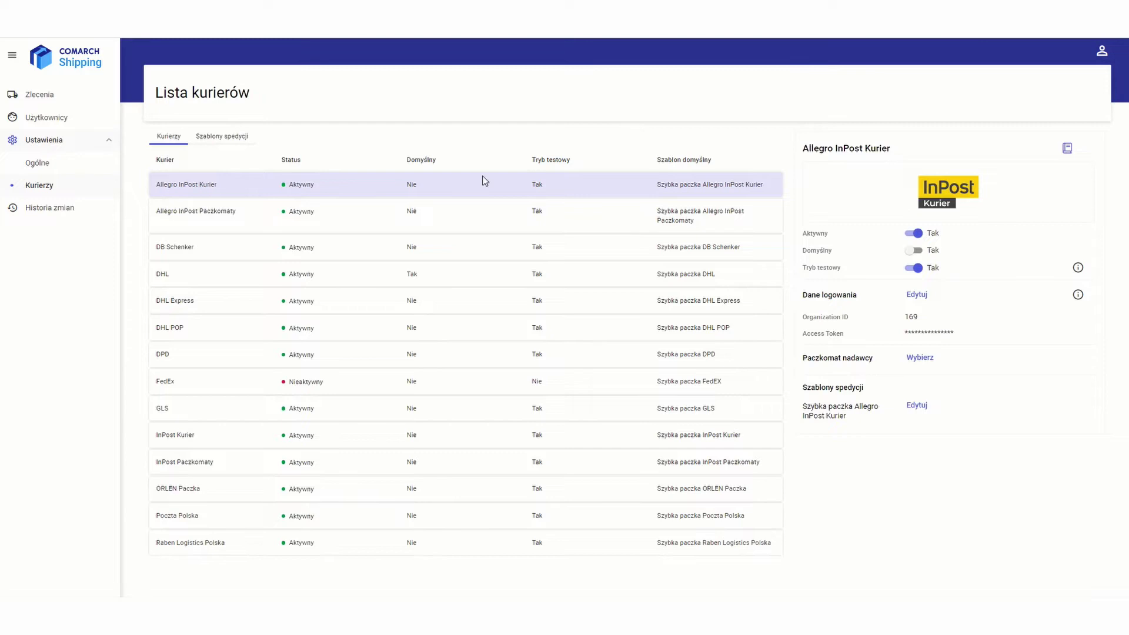
# - View the test account login details of the DHL courier, then close them without saving
pyautogui.click(240, 276)
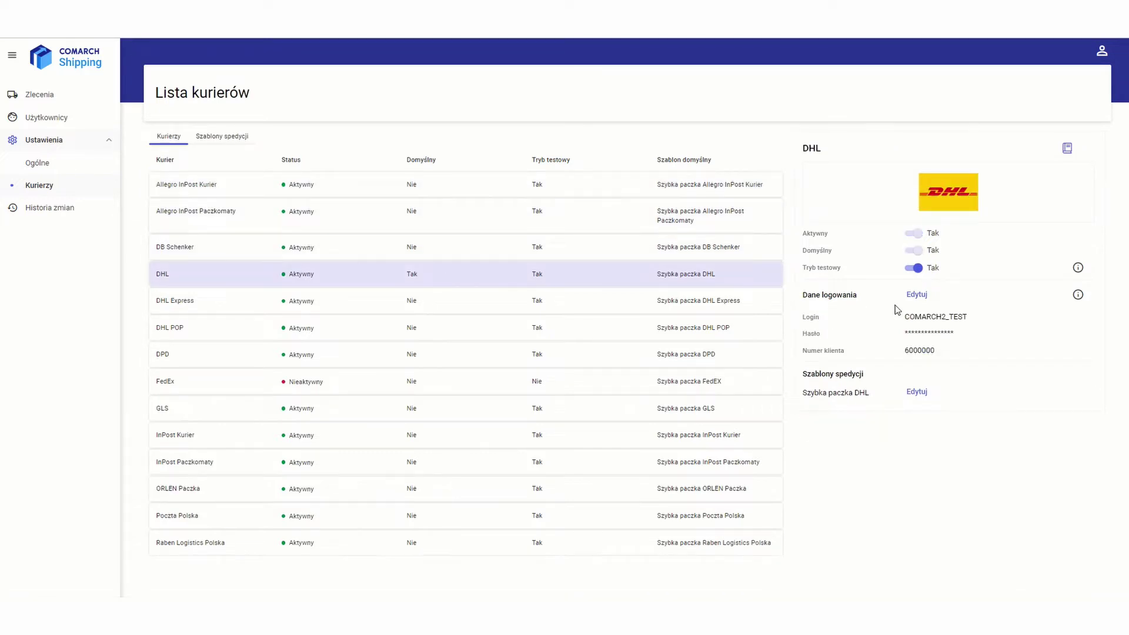
pyautogui.click(917, 294)
pyautogui.click(596, 315)
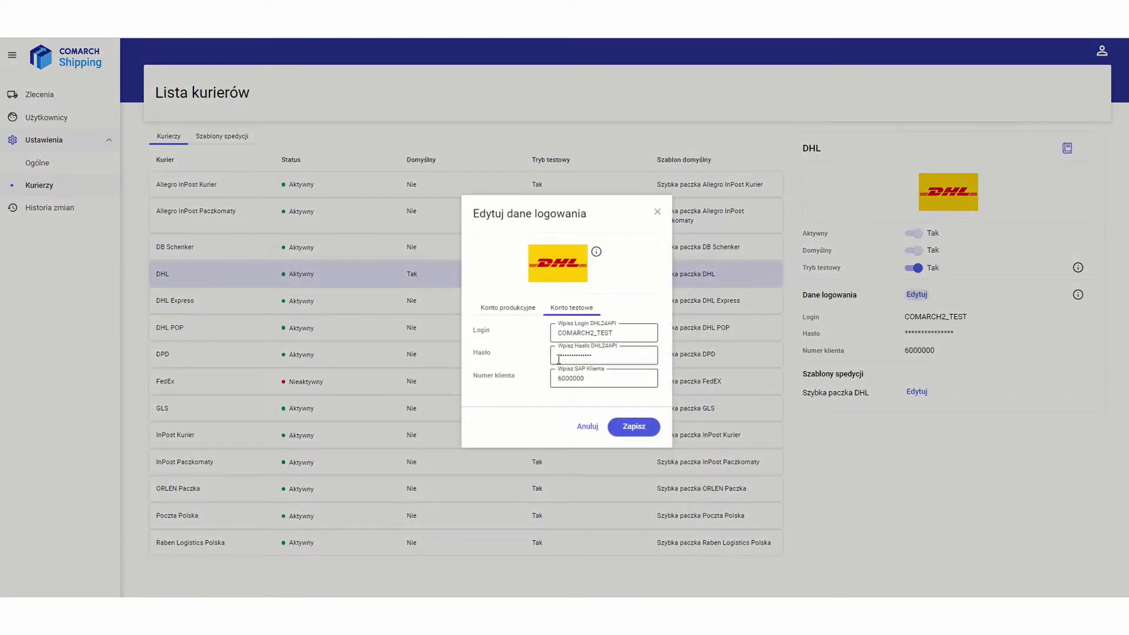
pyautogui.click(658, 212)
# - Set the default package type to Standardowa paczka in the Szybka paczka DHL shipping template and save the template
pyautogui.click(230, 141)
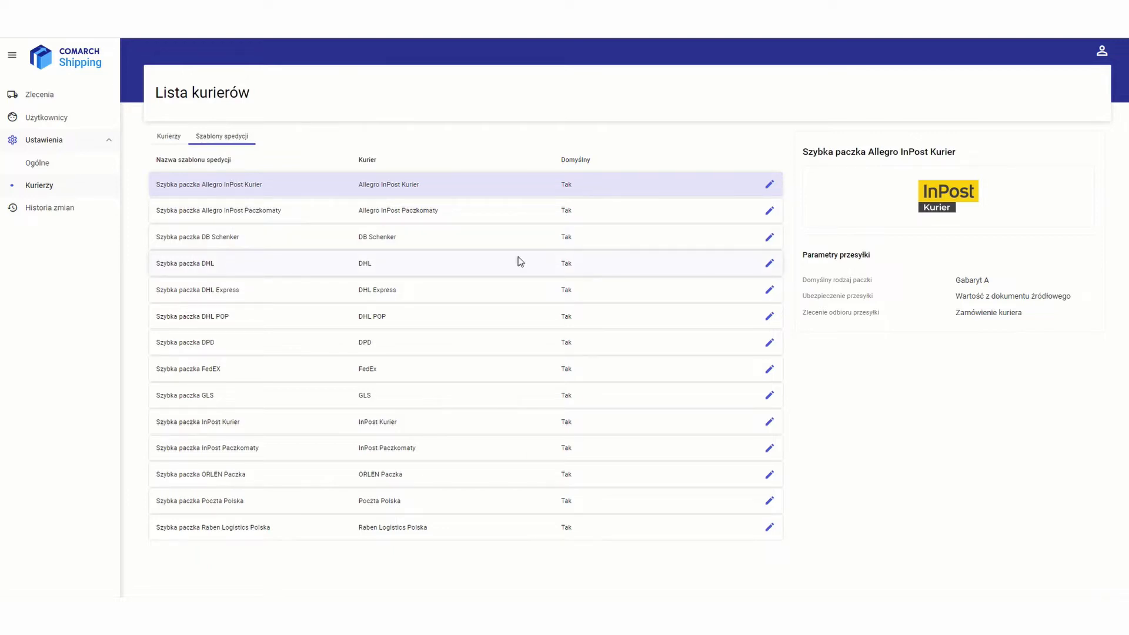
pyautogui.click(766, 270)
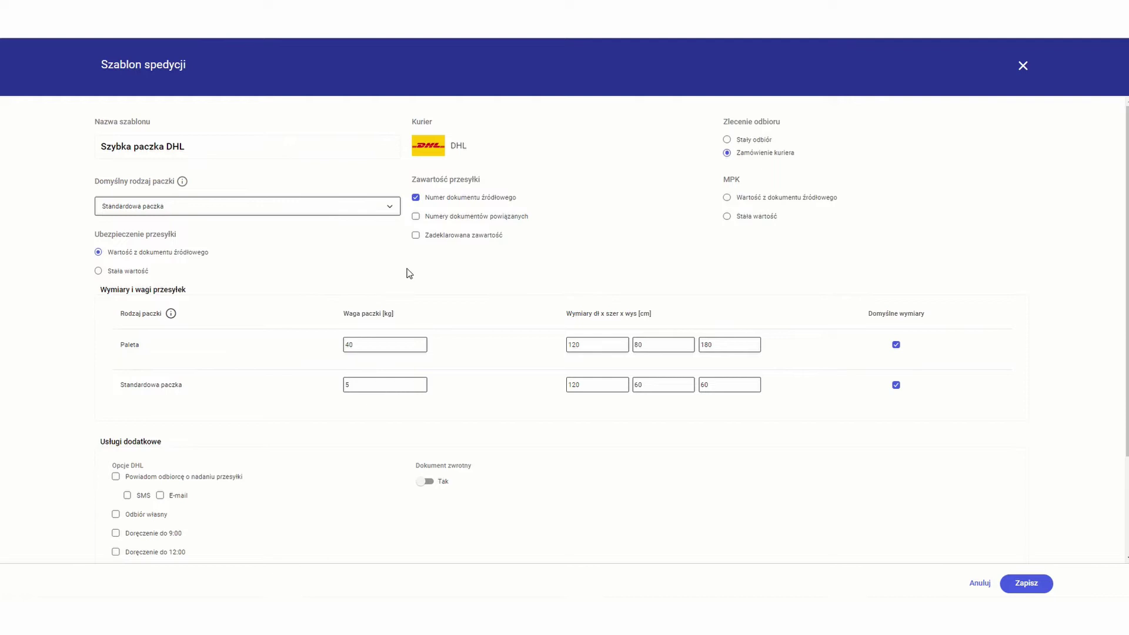
pyautogui.click(393, 207)
pyautogui.click(392, 222)
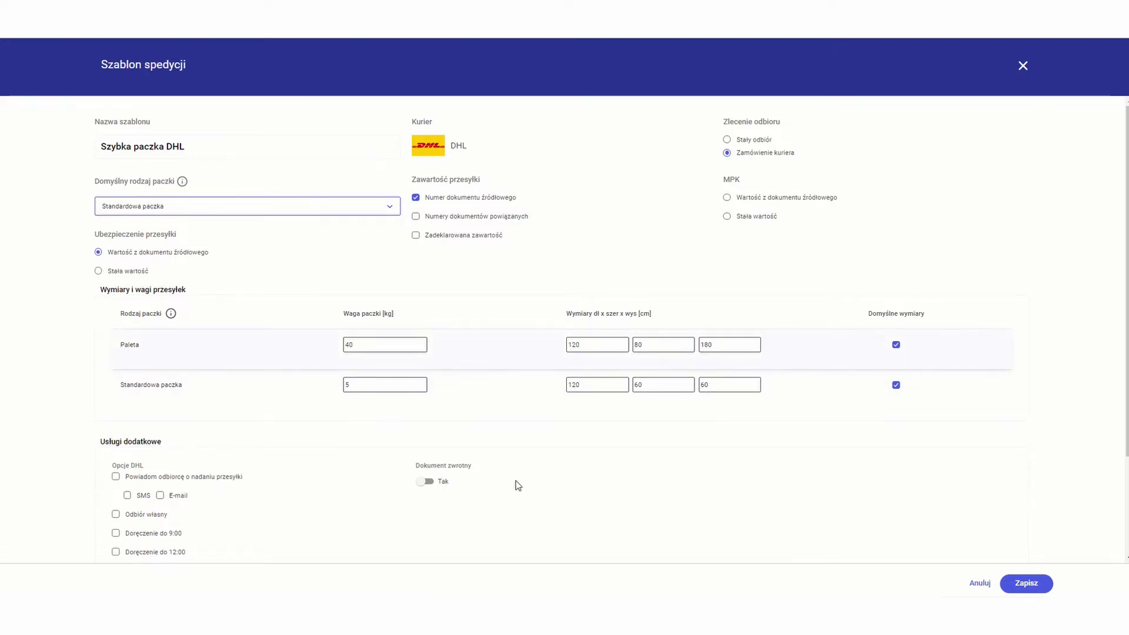
pyautogui.scroll(-3, 65, 424)
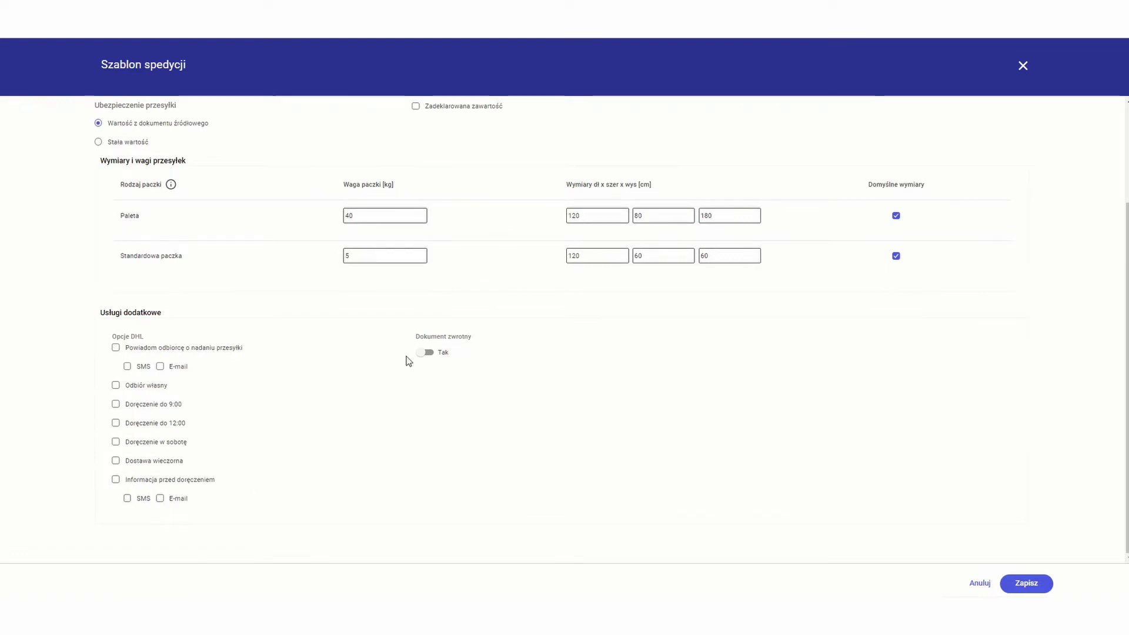
pyautogui.click(1026, 584)
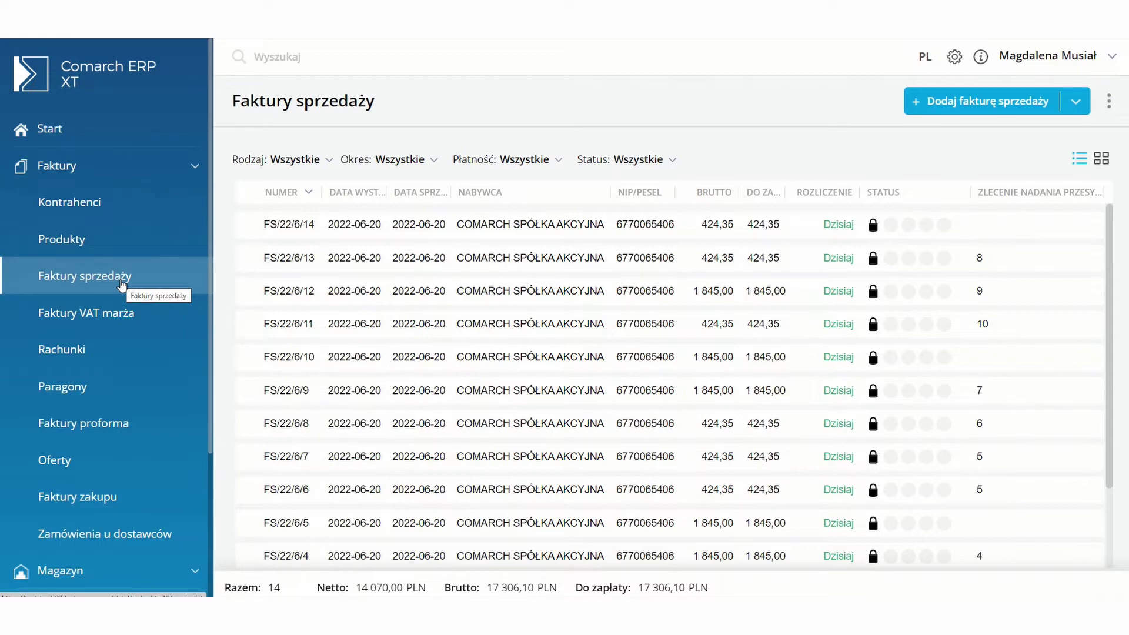
# - Look through the lists of VAT margin invoices, bills (Rachunki), receipts (Paragony) and external warehouse releases (Wydania zewnętrzne) in Comarch ERP XT
pyautogui.click(102, 317)
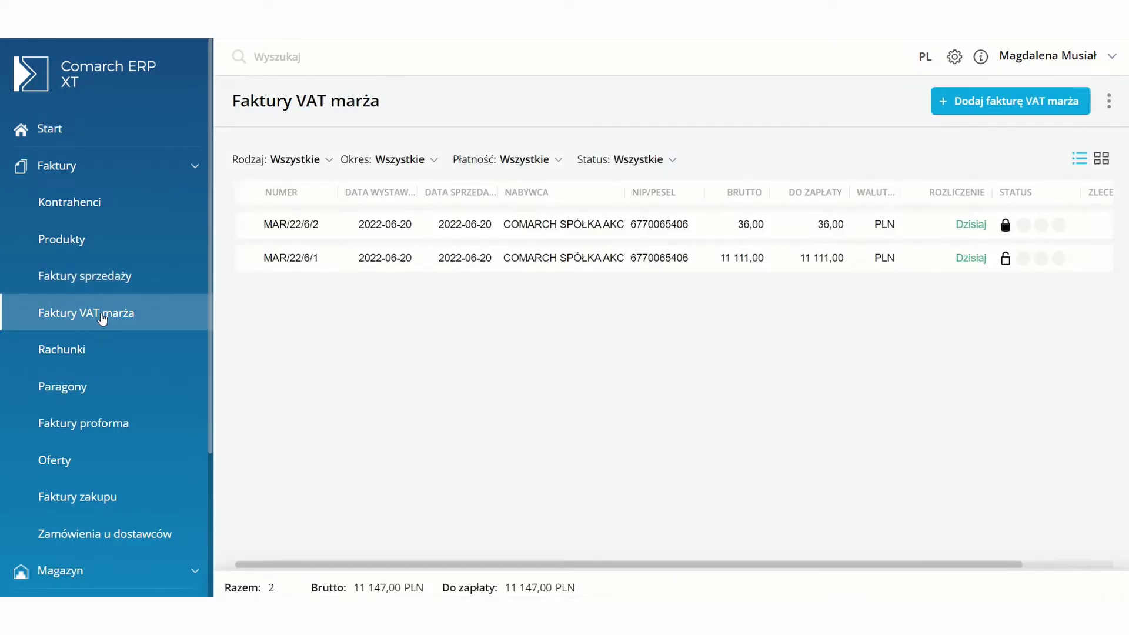
pyautogui.click(85, 350)
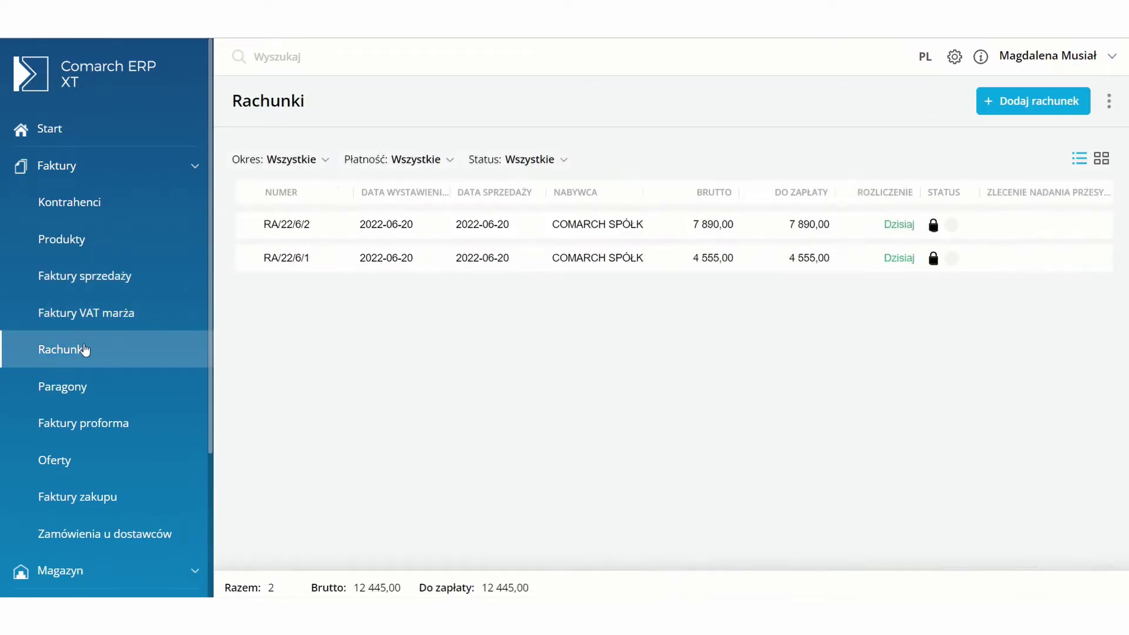
pyautogui.click(81, 387)
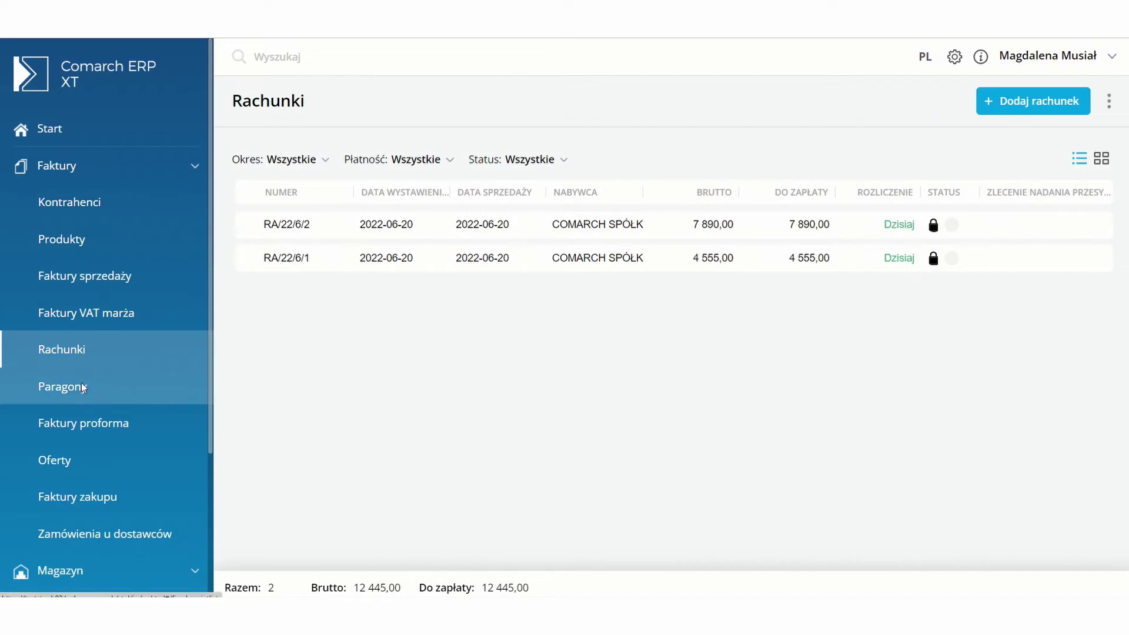
pyautogui.click(133, 576)
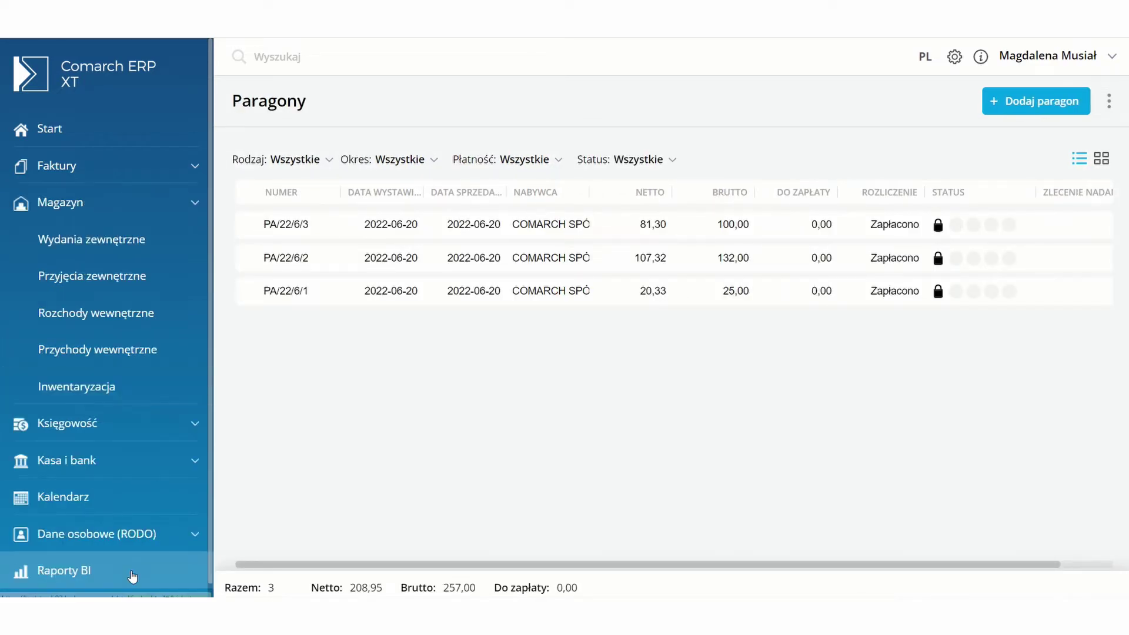
pyautogui.click(139, 250)
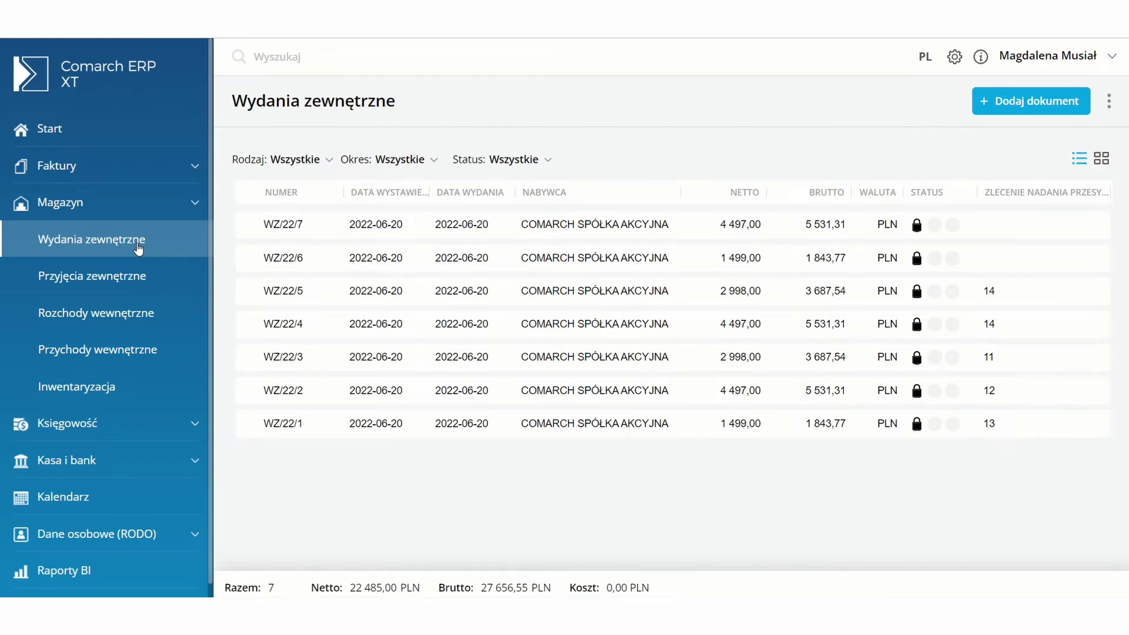
# - Create a shipment order for sales invoice FS/22/6/10 with ORLEN Paczka as the courier
pyautogui.click(144, 170)
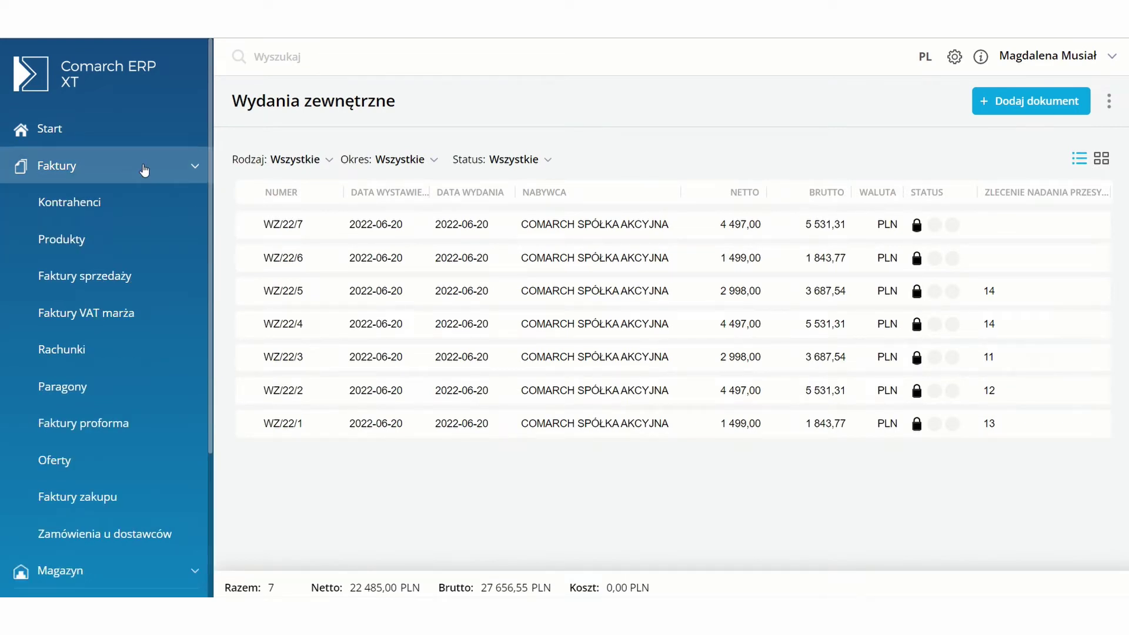
pyautogui.click(164, 276)
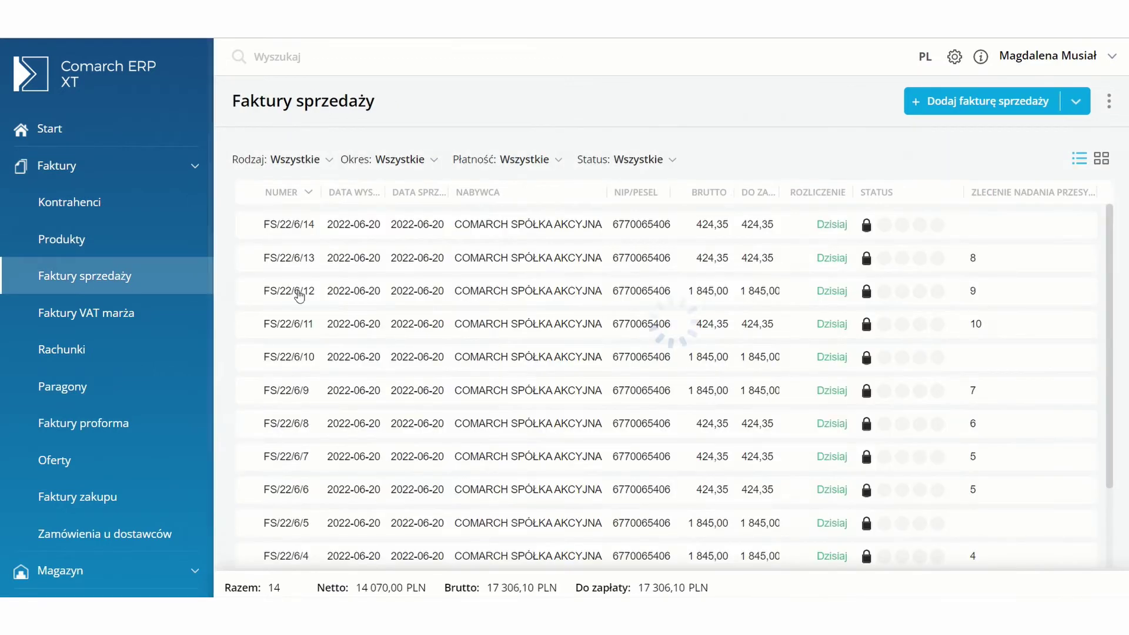
pyautogui.click(249, 359)
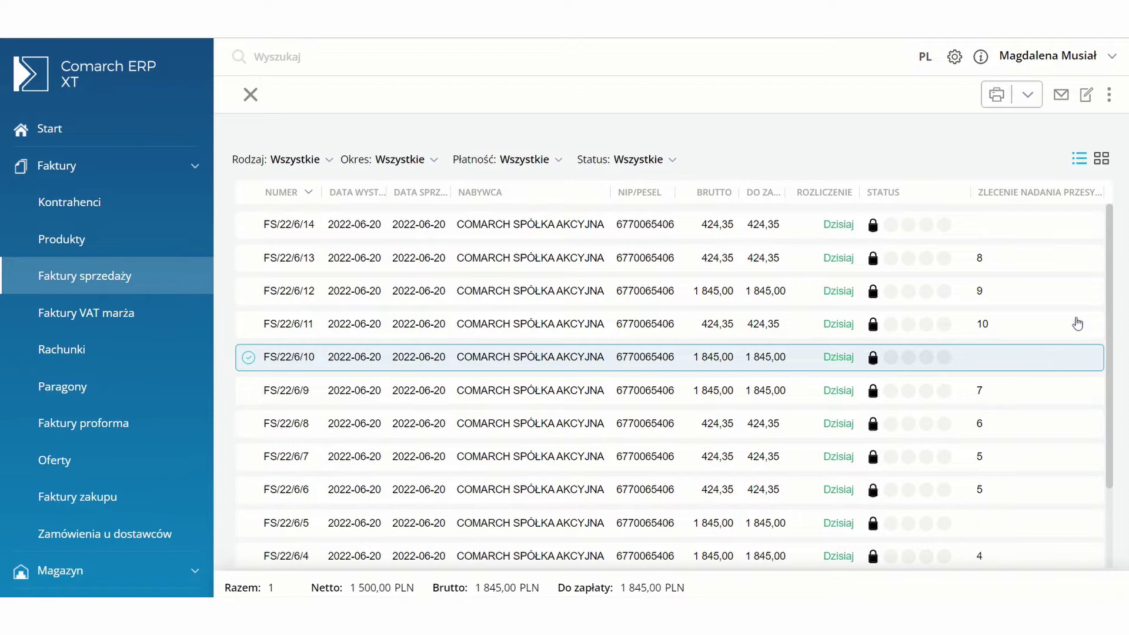
pyautogui.click(1109, 98)
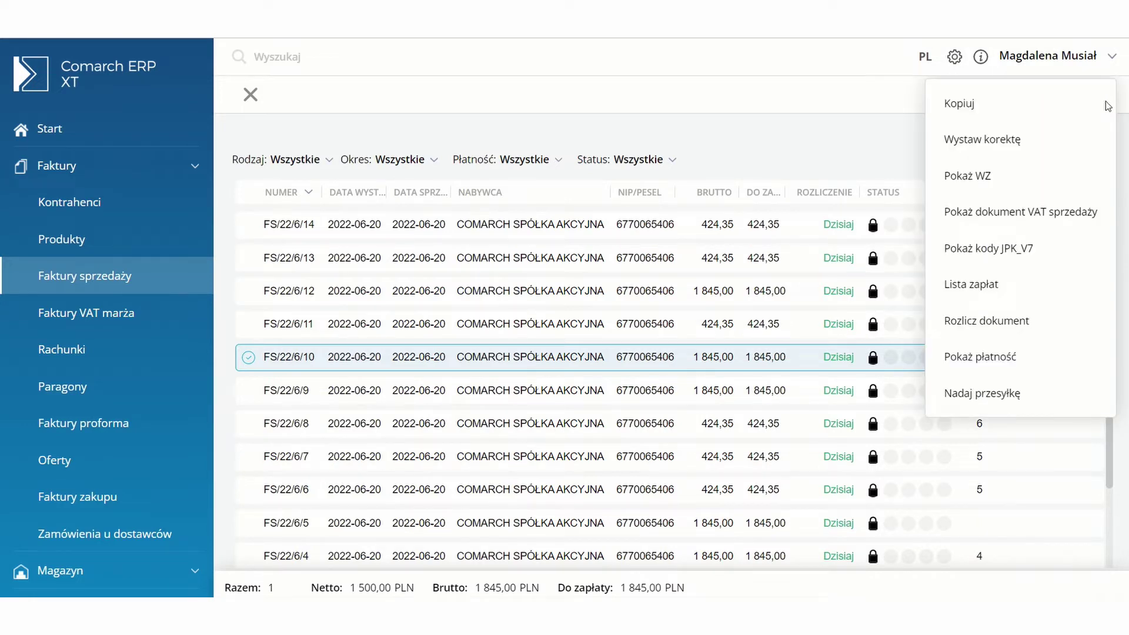
pyautogui.click(996, 401)
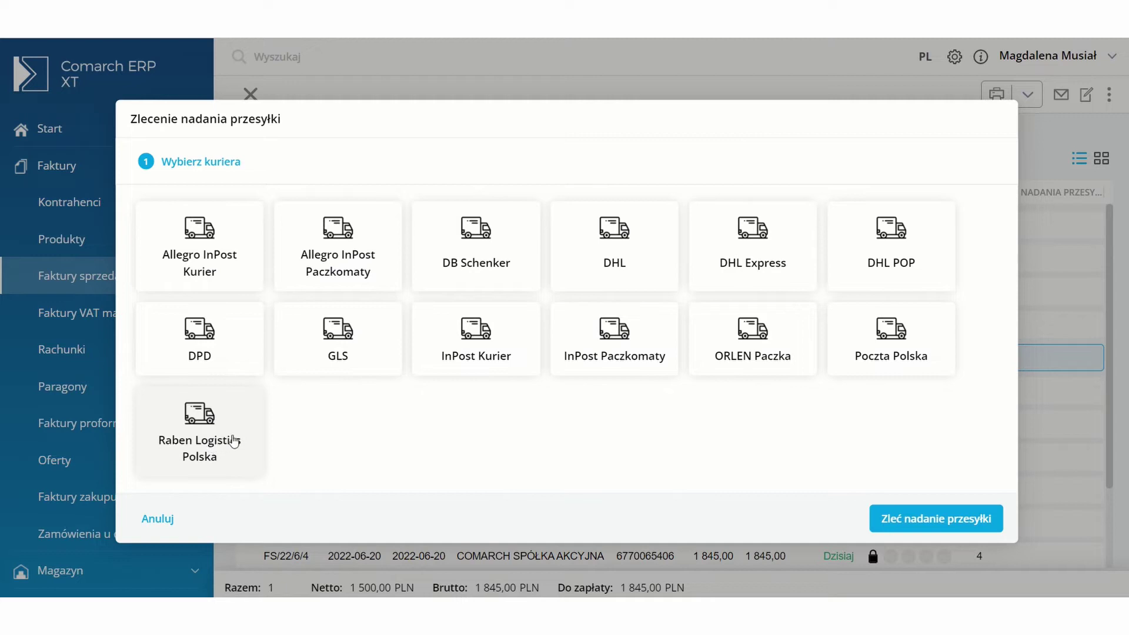
pyautogui.click(754, 356)
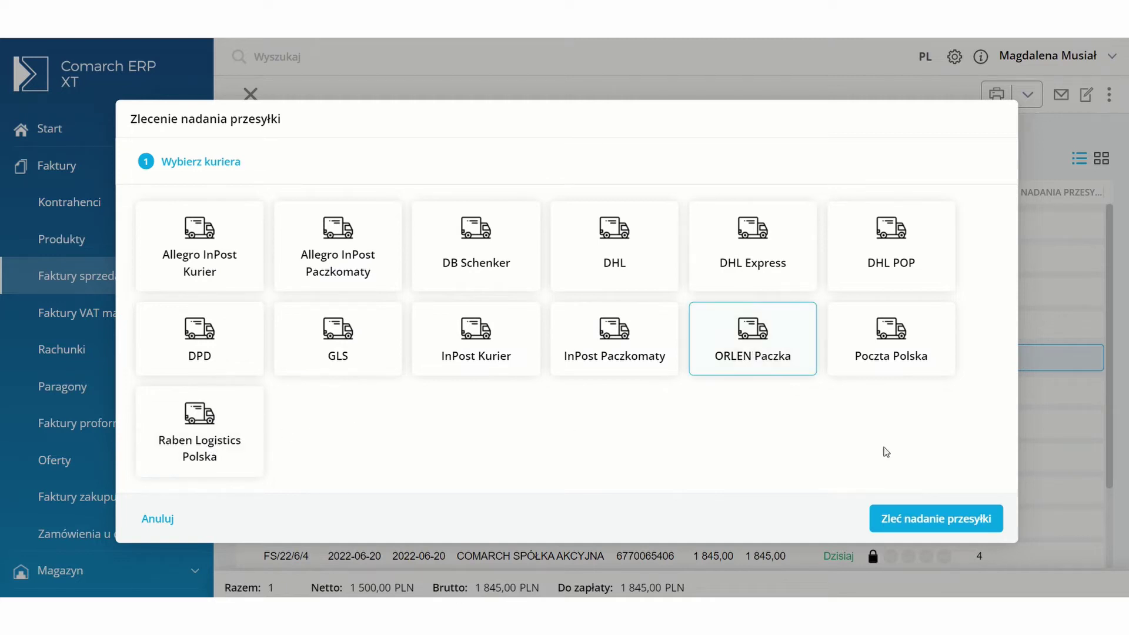
pyautogui.click(956, 520)
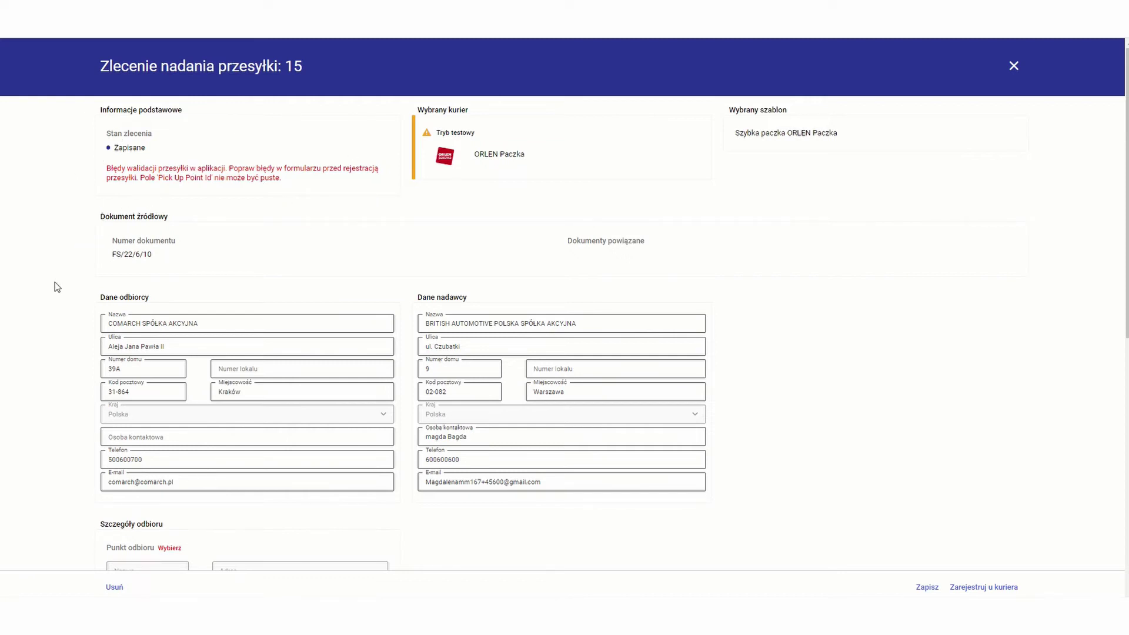
# - Search pickup points for Kraków, choose NA PĘTLI TRAMWAJOWEJ as the delivery point, and register the shipment with the courier
pyautogui.scroll(-3, 56, 284)
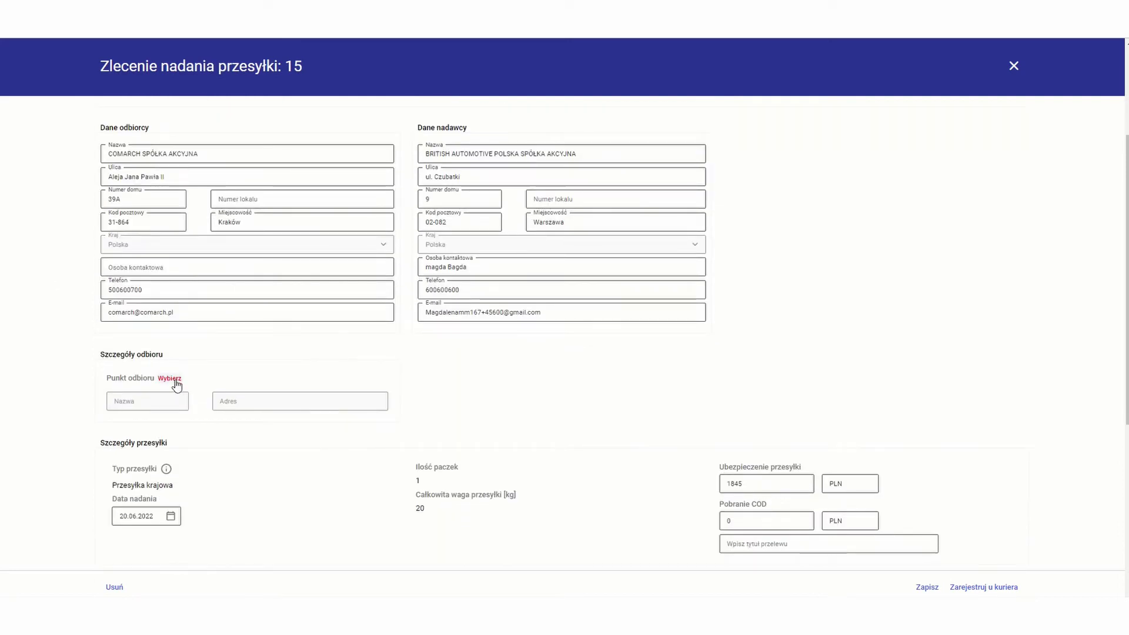
pyautogui.click(176, 381)
pyautogui.click(383, 241)
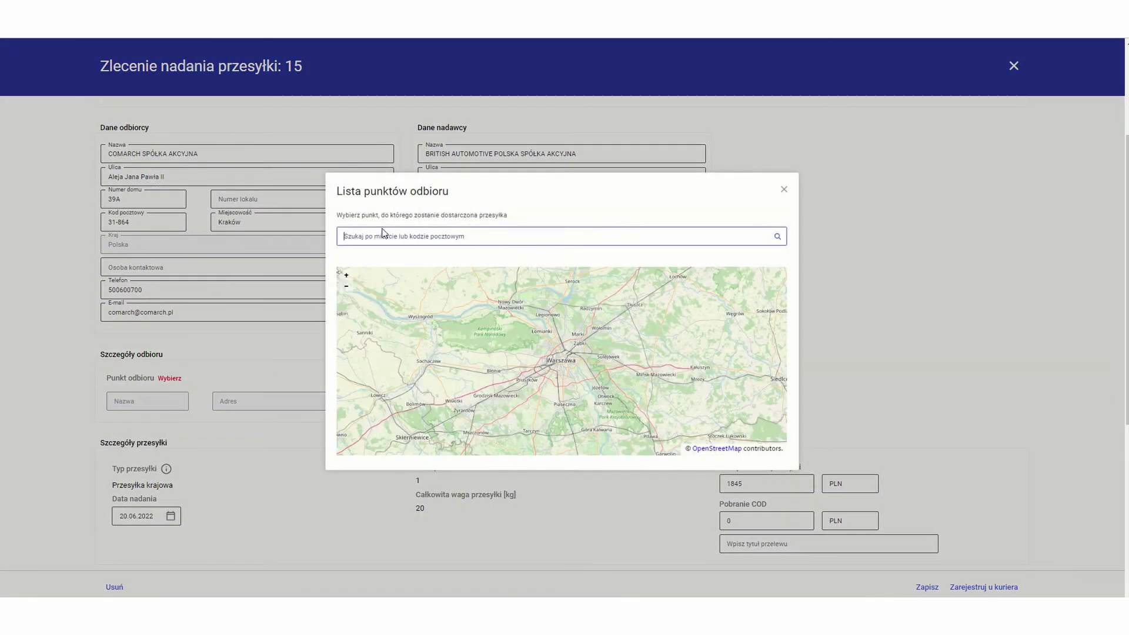
pyautogui.write('Kraków')
pyautogui.press('Return')
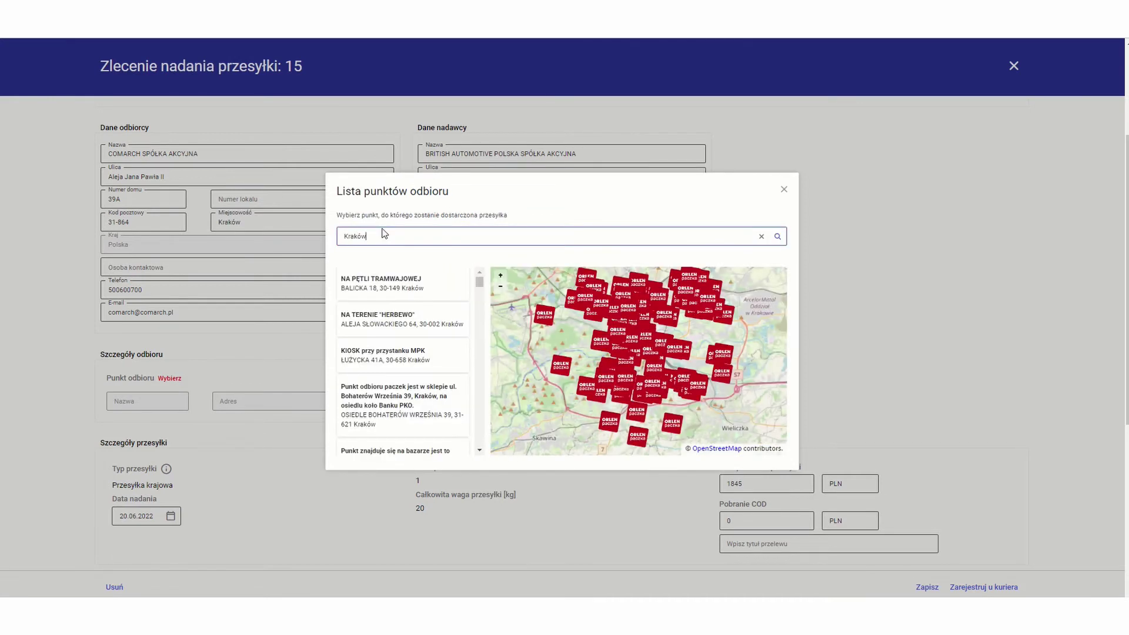
pyautogui.click(389, 285)
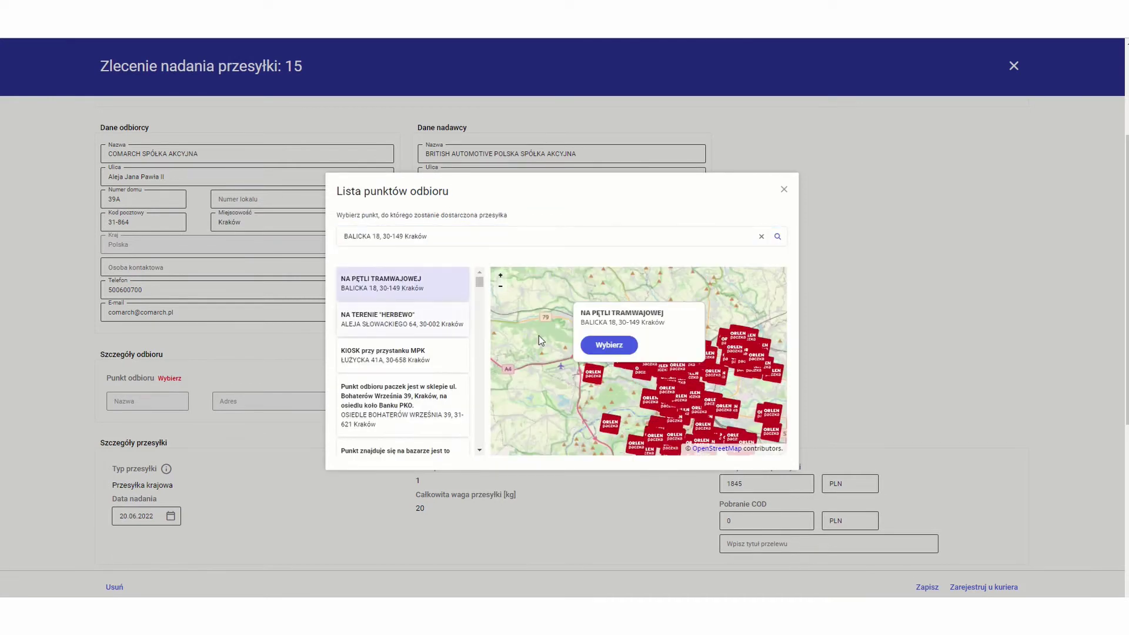
pyautogui.click(609, 346)
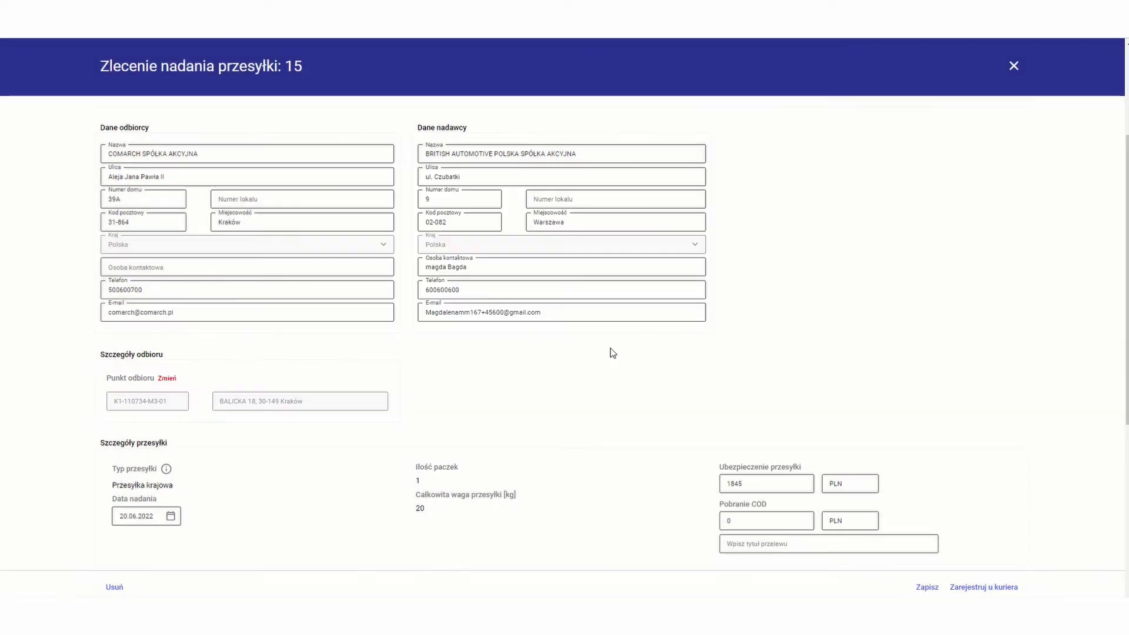
pyautogui.click(974, 588)
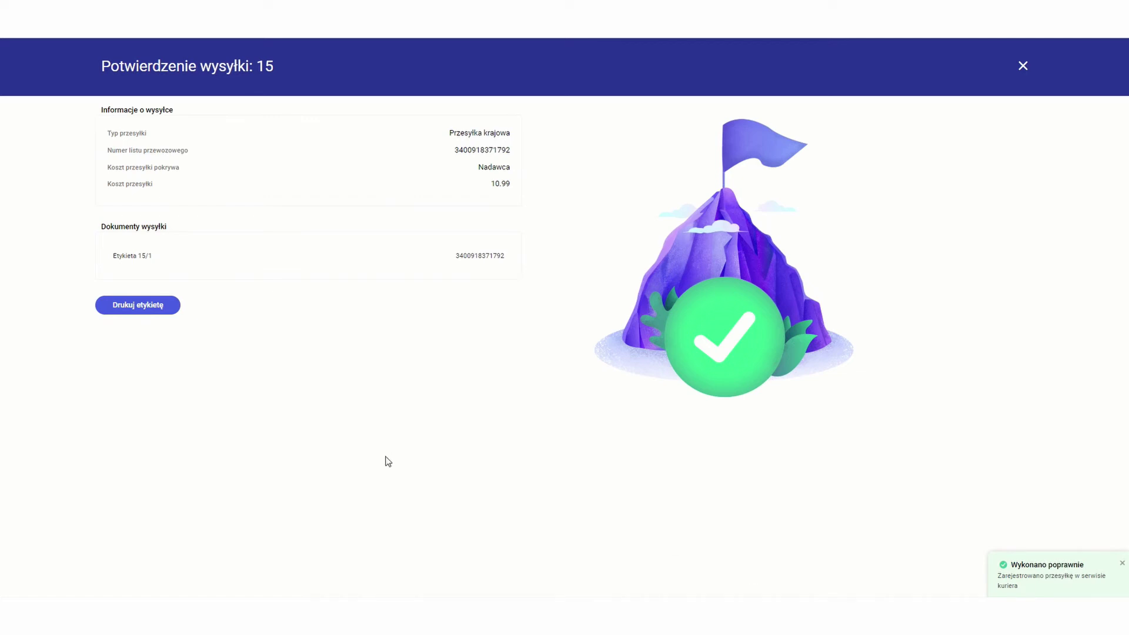
# - Check the label print formats with Drukuj etykietę PDF selected, then close the dialog without printing and leave the shipment confirmation
pyautogui.click(133, 311)
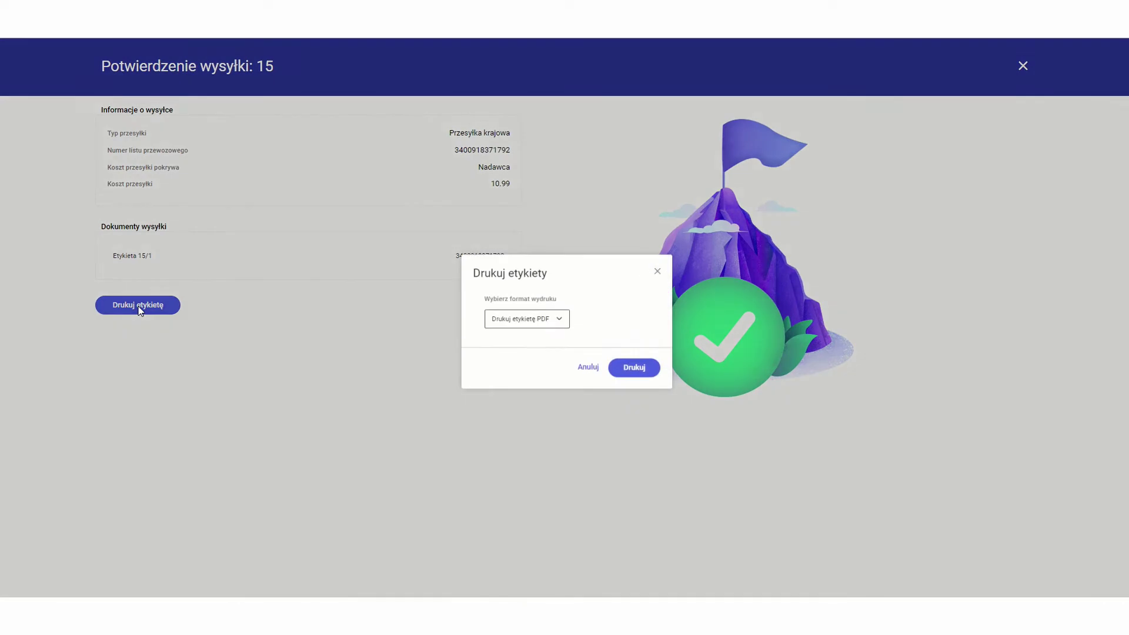
pyautogui.click(562, 330)
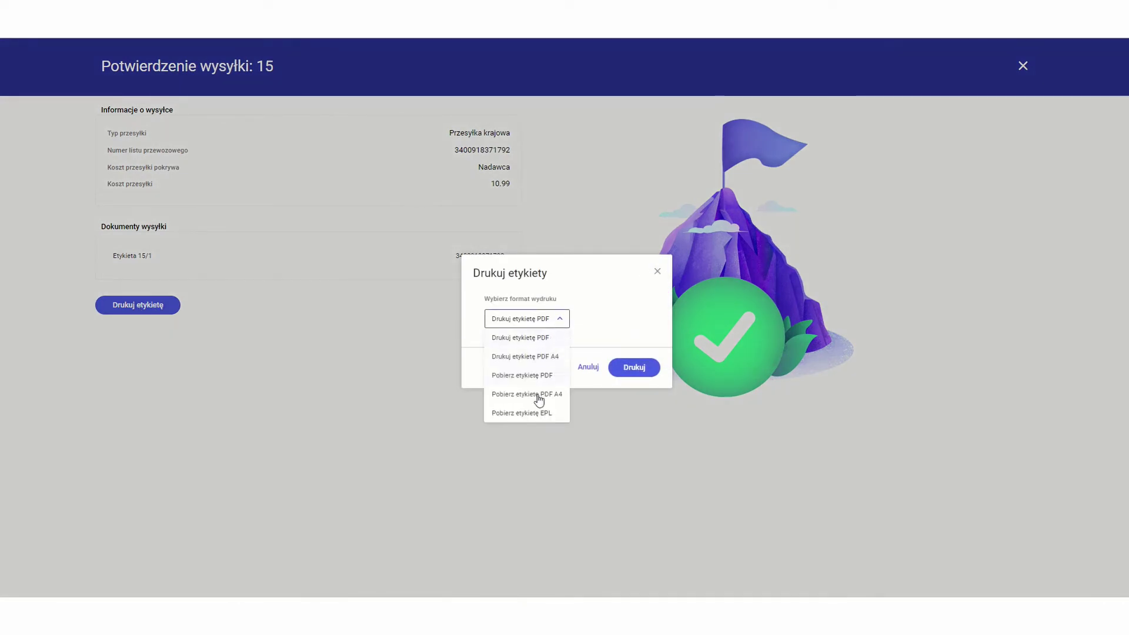
pyautogui.click(521, 338)
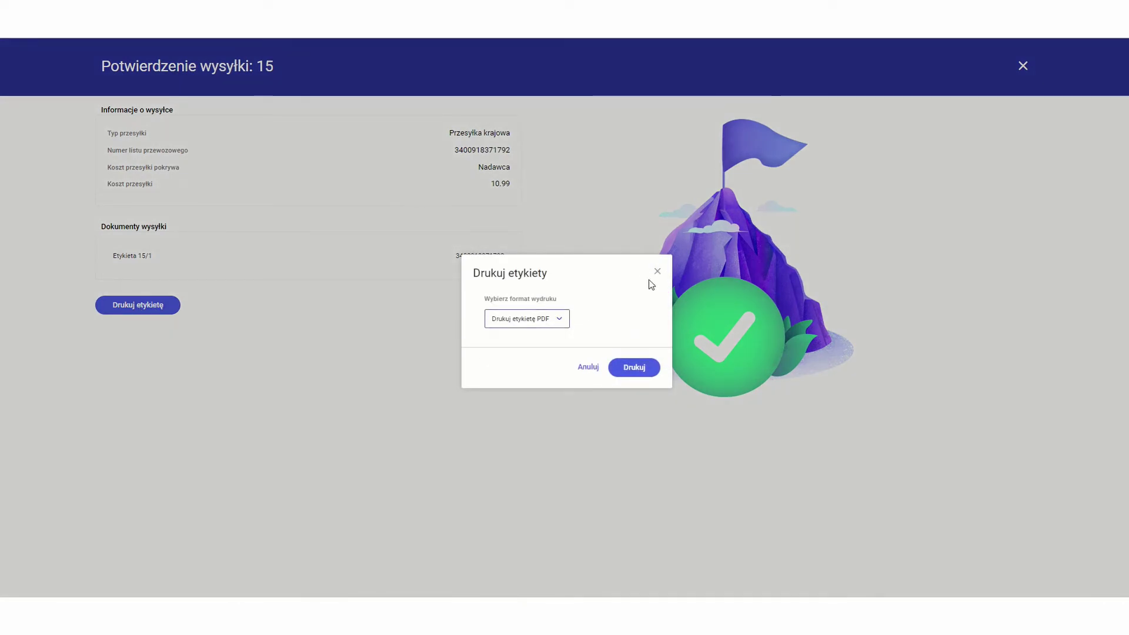
pyautogui.click(658, 272)
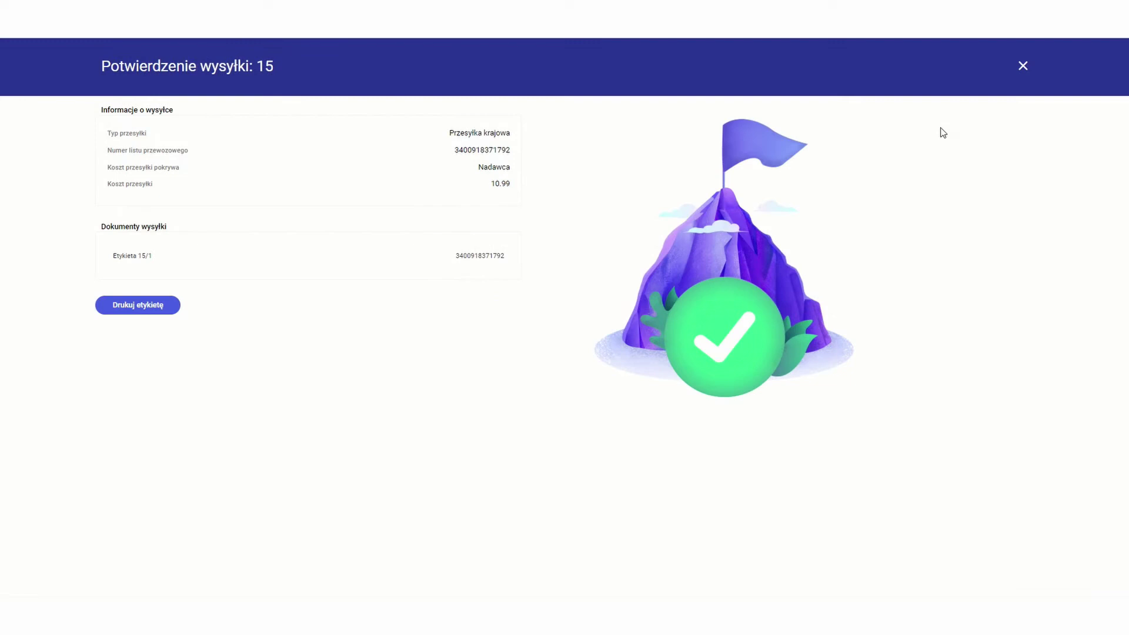
pyautogui.click(1024, 70)
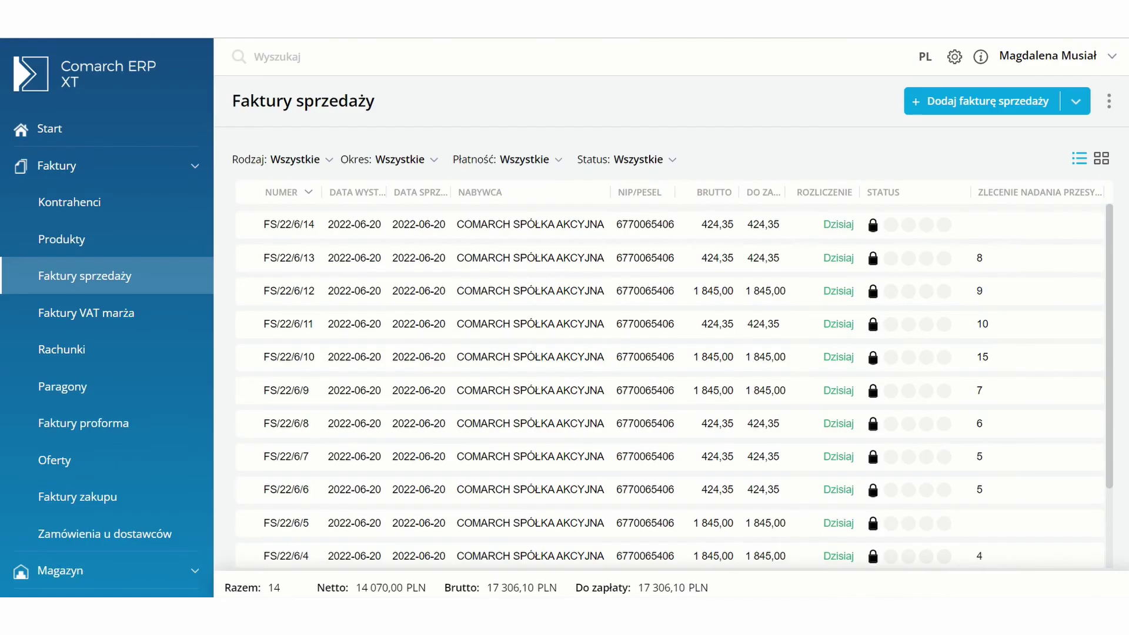
# - Review the shipment details for sales invoice FS/22/6/13, including packages and additional services, then close them
pyautogui.click(248, 258)
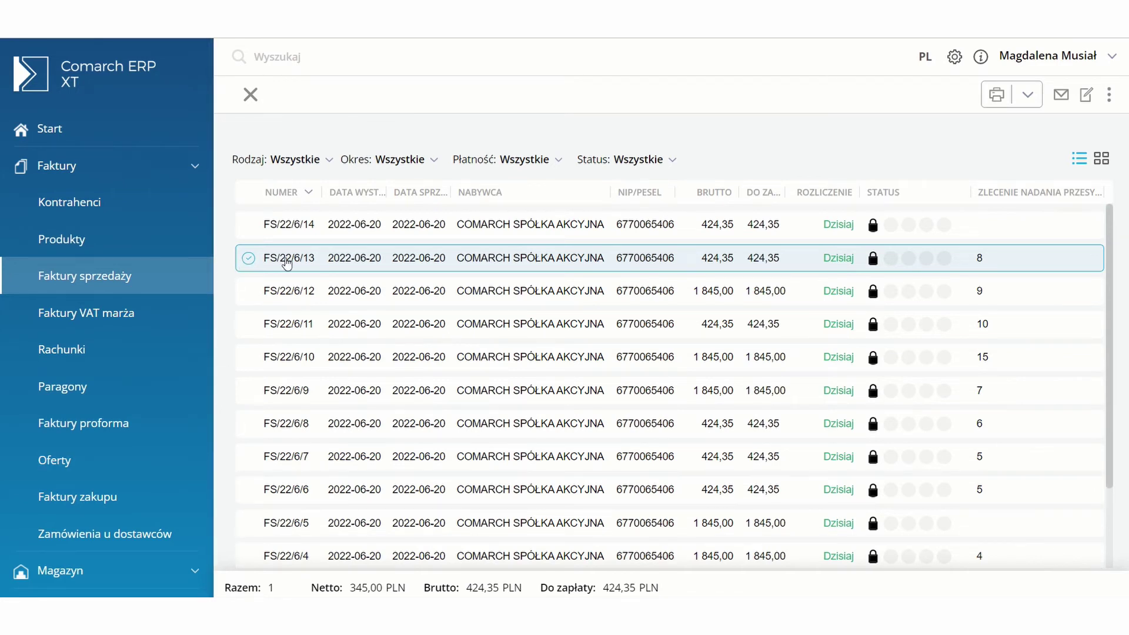
pyautogui.click(1109, 96)
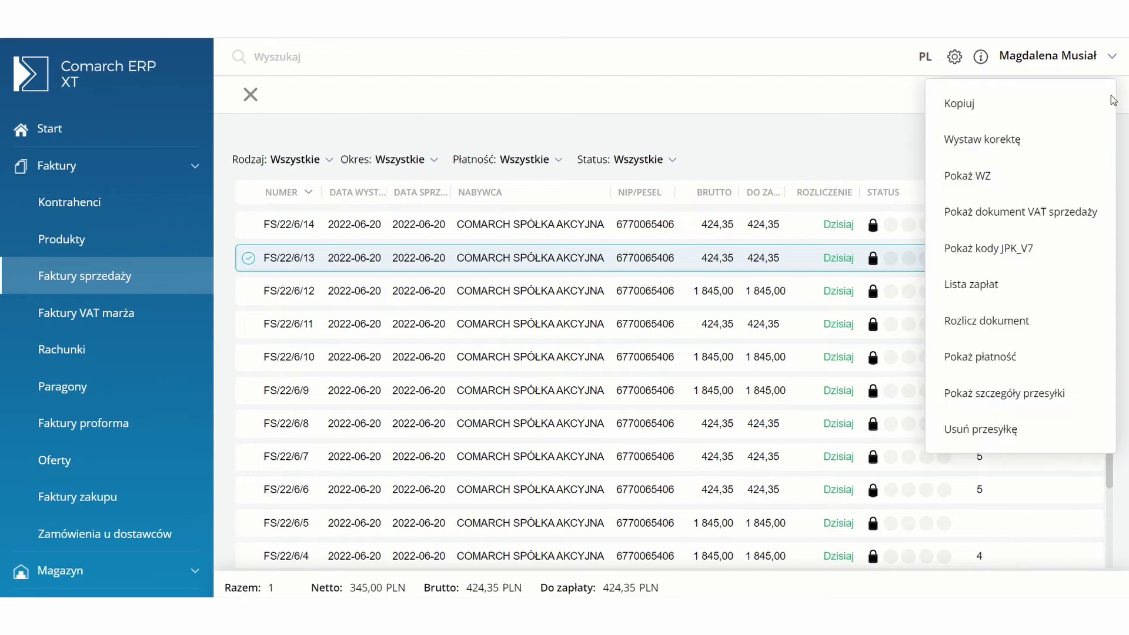
pyautogui.click(1011, 402)
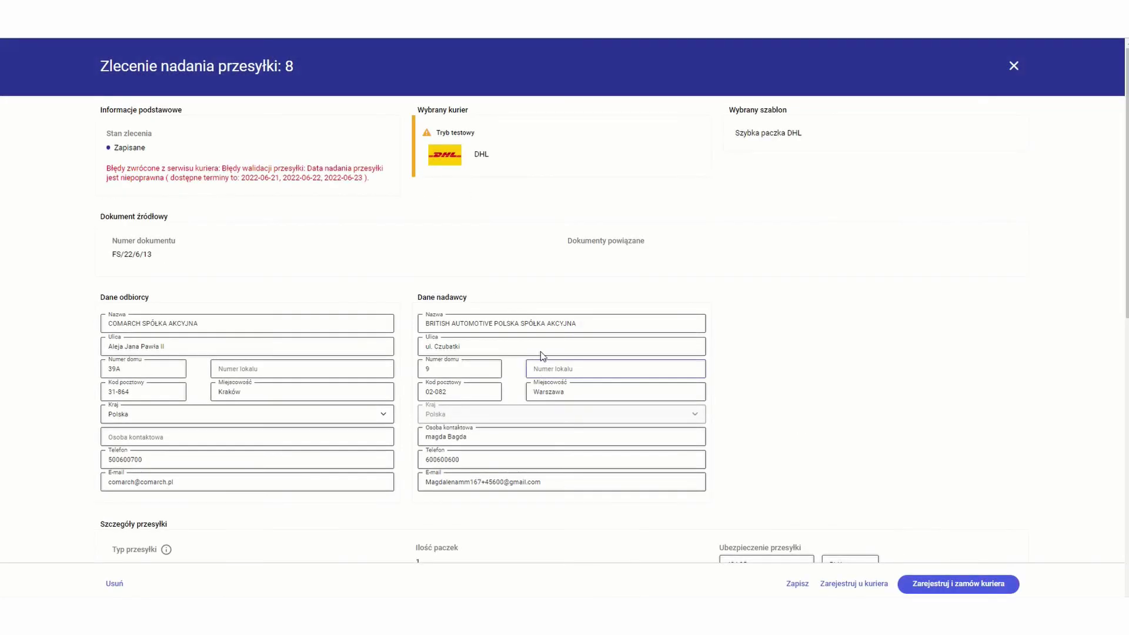
pyautogui.scroll(-10, 644, 227)
pyautogui.scroll(10, 643, 235)
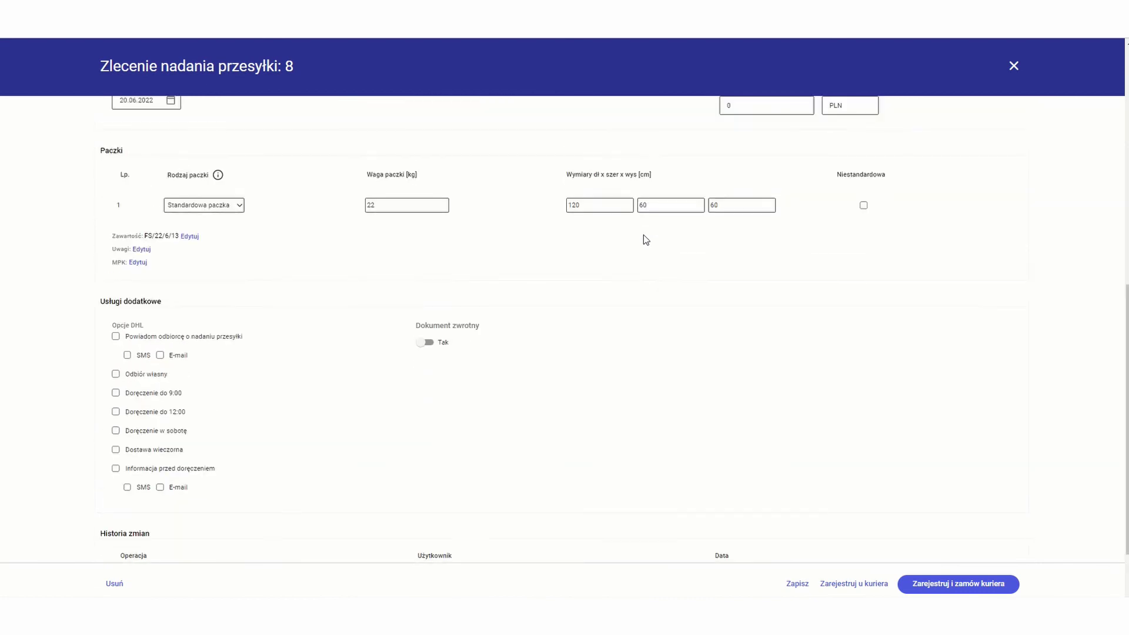
pyautogui.click(1014, 66)
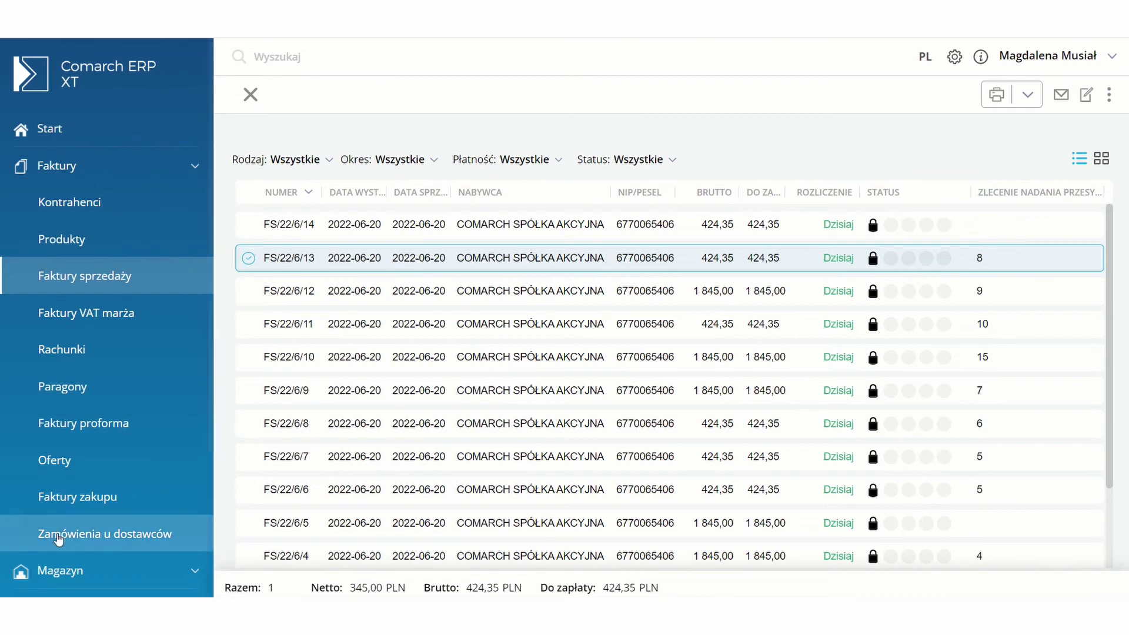
# - Create one collective shipment order for the external release documents WZ/22/6 and WZ/22/7 with DPD as the courier
pyautogui.click(66, 571)
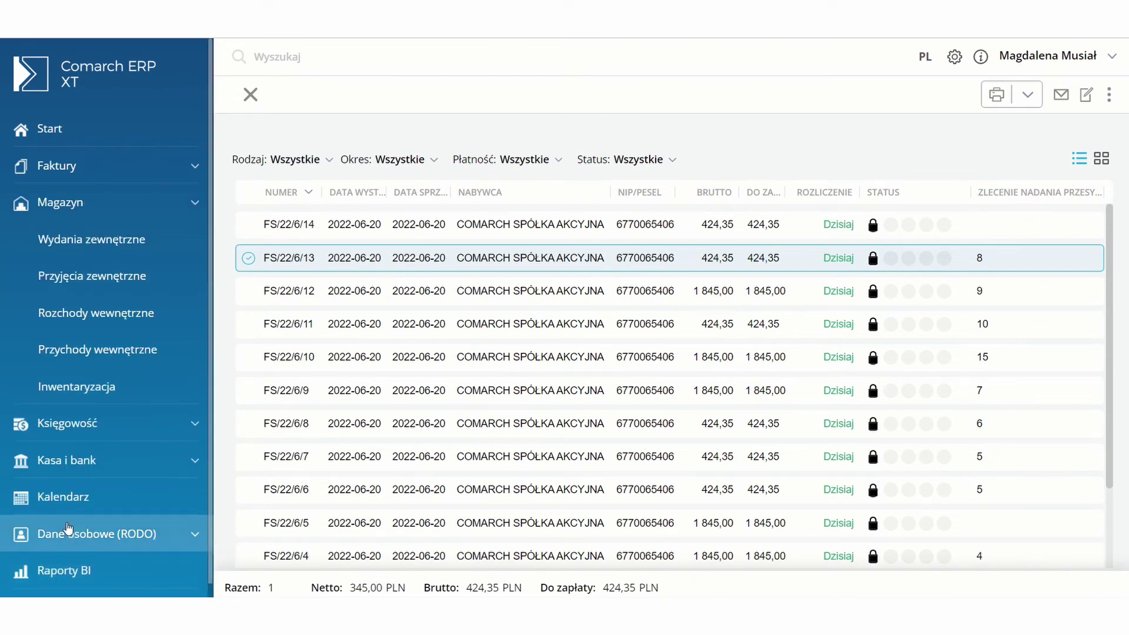
pyautogui.click(125, 248)
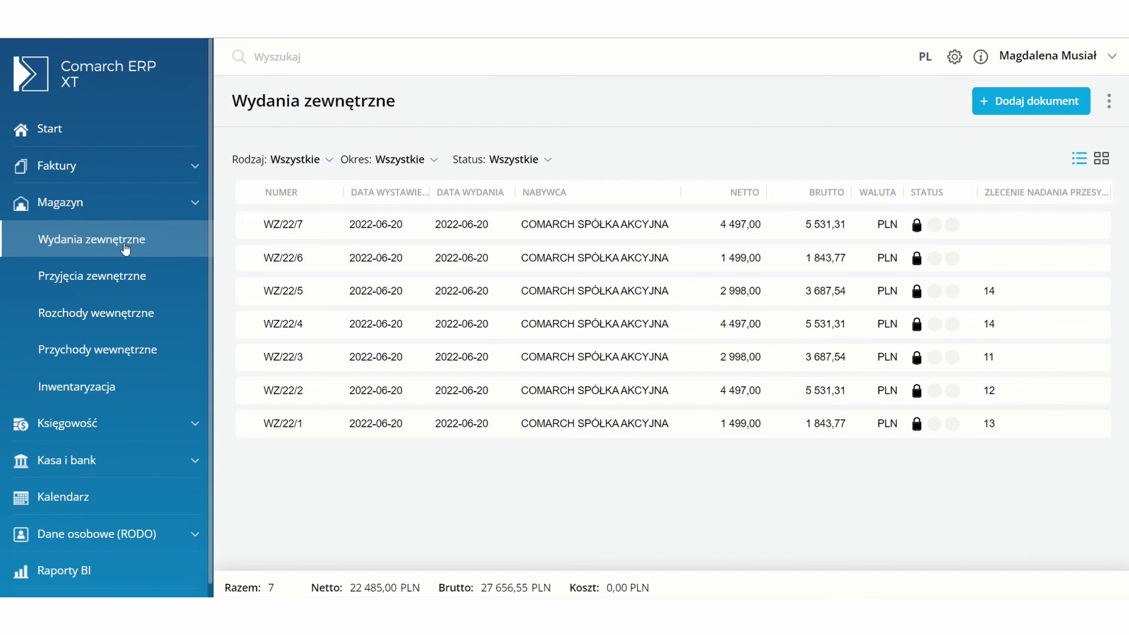
pyautogui.click(248, 260)
pyautogui.click(248, 227)
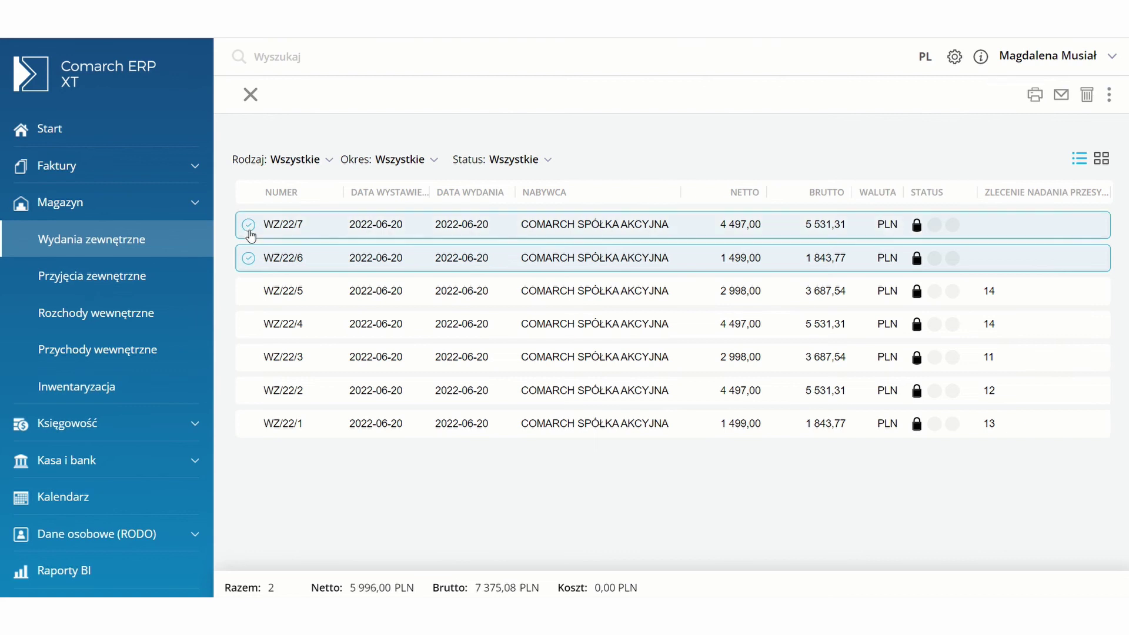
pyautogui.click(1109, 95)
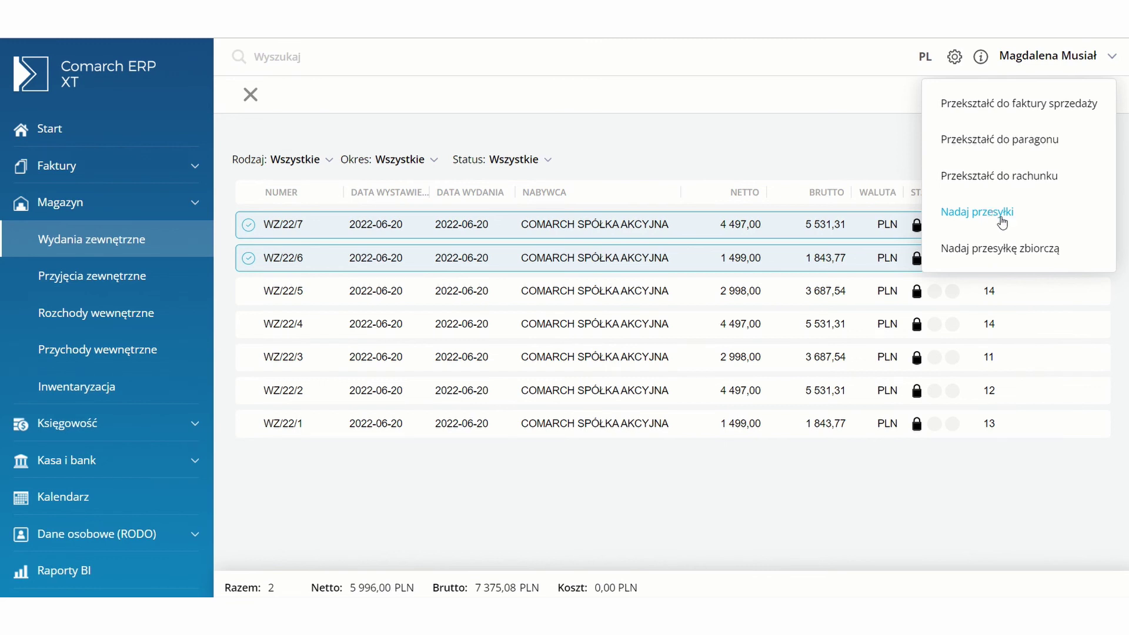
pyautogui.click(1013, 256)
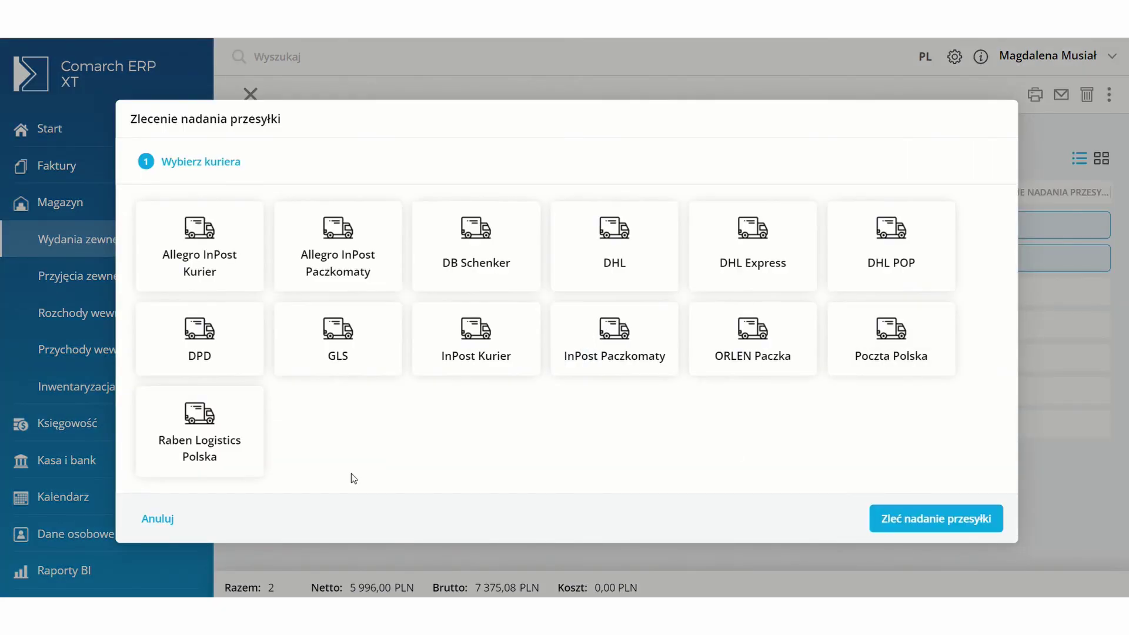
pyautogui.click(189, 349)
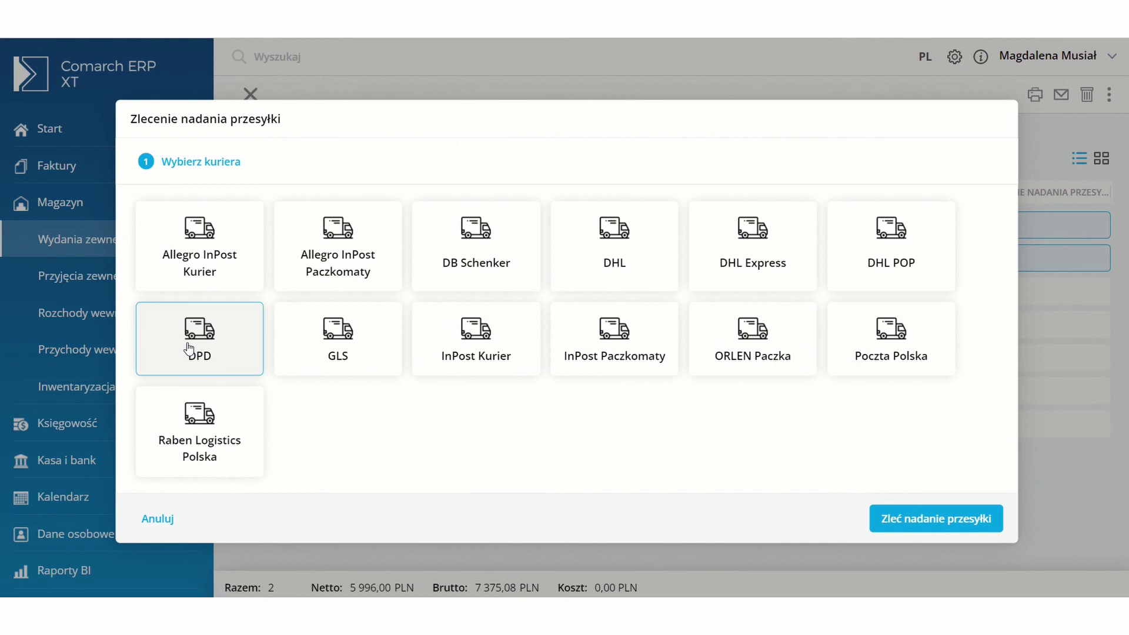
pyautogui.click(944, 520)
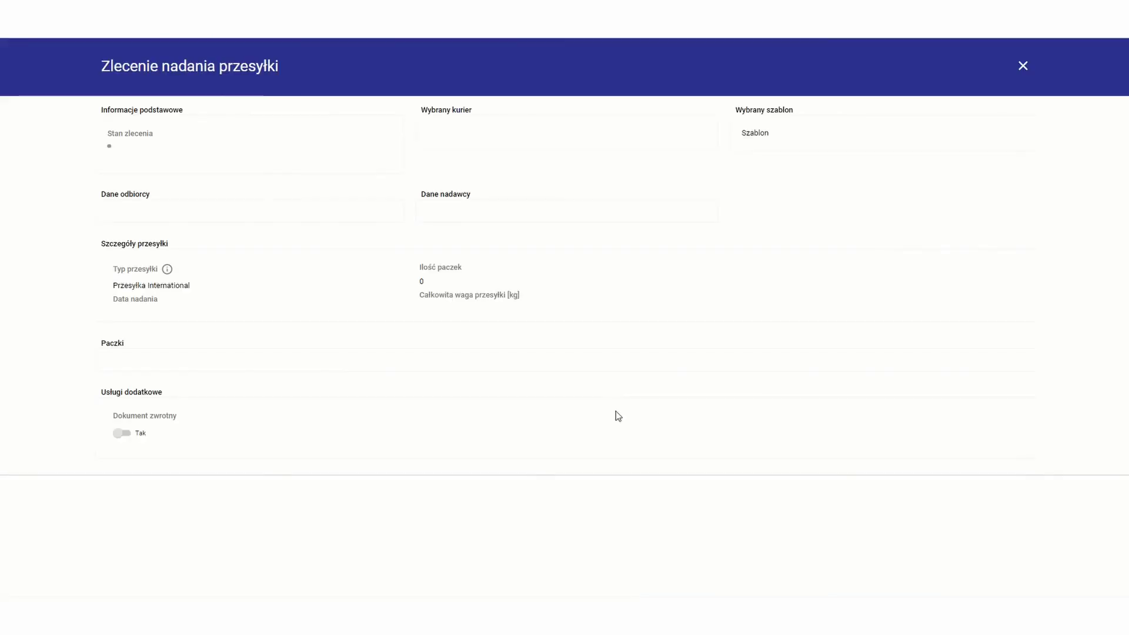
# - Review the collective DPD shipment's packages and additional services, and register it with the courier without ordering a pickup
pyautogui.scroll(-2, 858, 254)
pyautogui.scroll(-7, 858, 254)
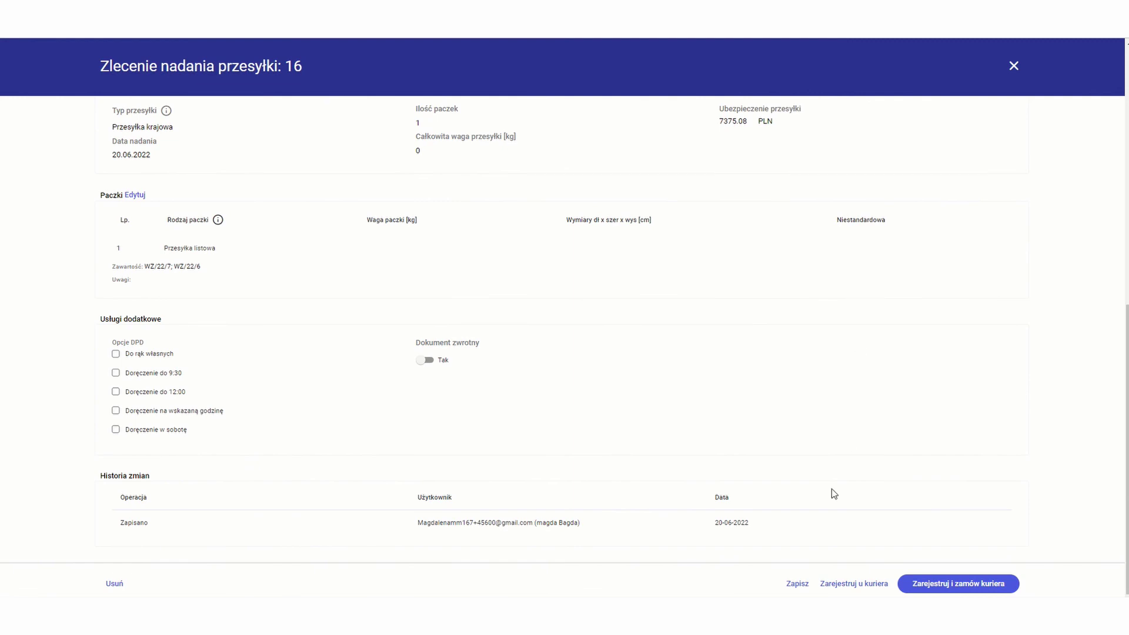
pyautogui.click(851, 585)
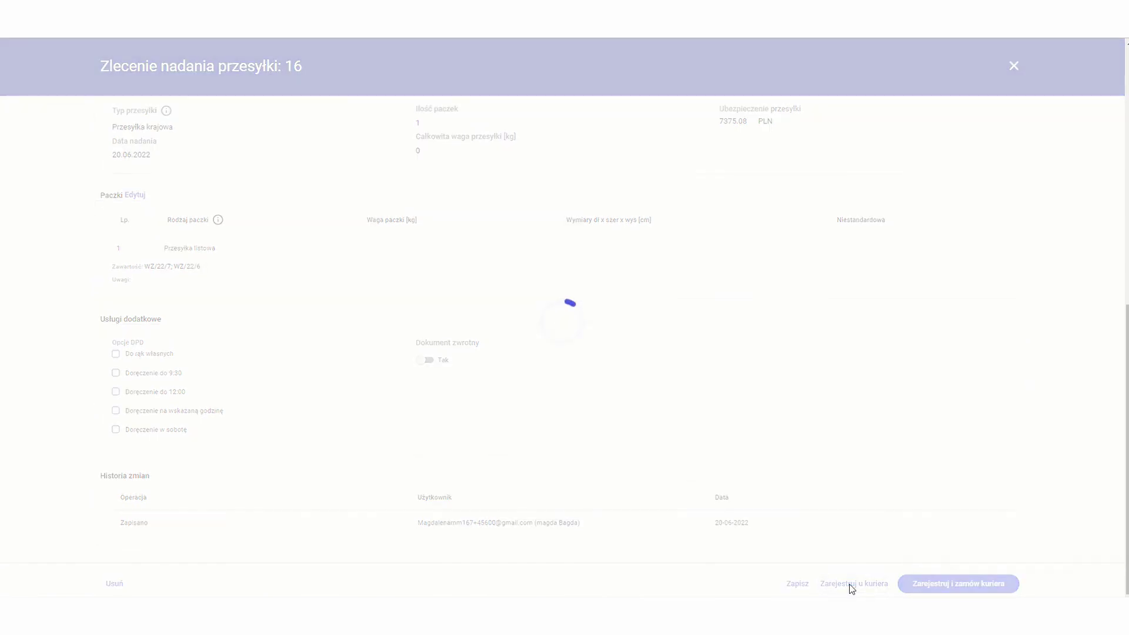